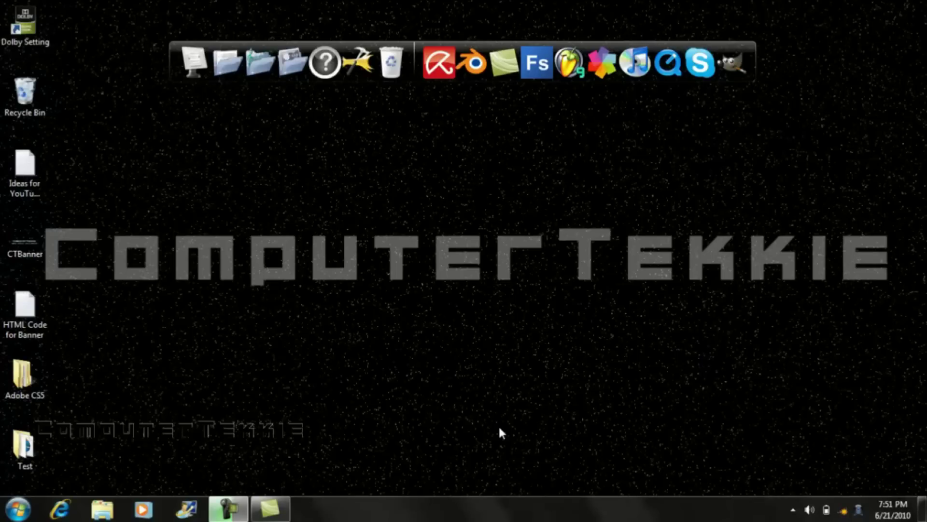
Step: Restore the Camtasia window and scrub the wt_Screen.avi clip along the timeline, then return to the start
click(268, 510)
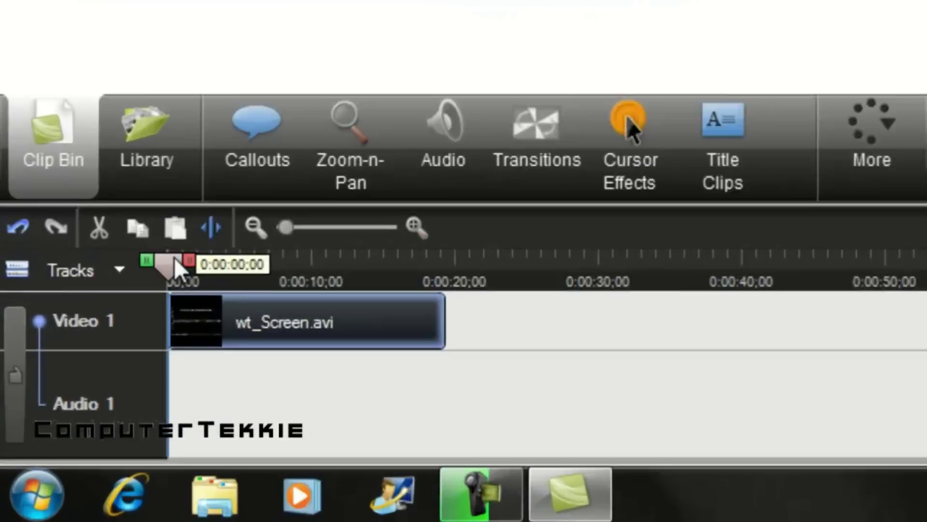
drag(82, 398, 123, 398)
drag(370, 161, 236, 120)
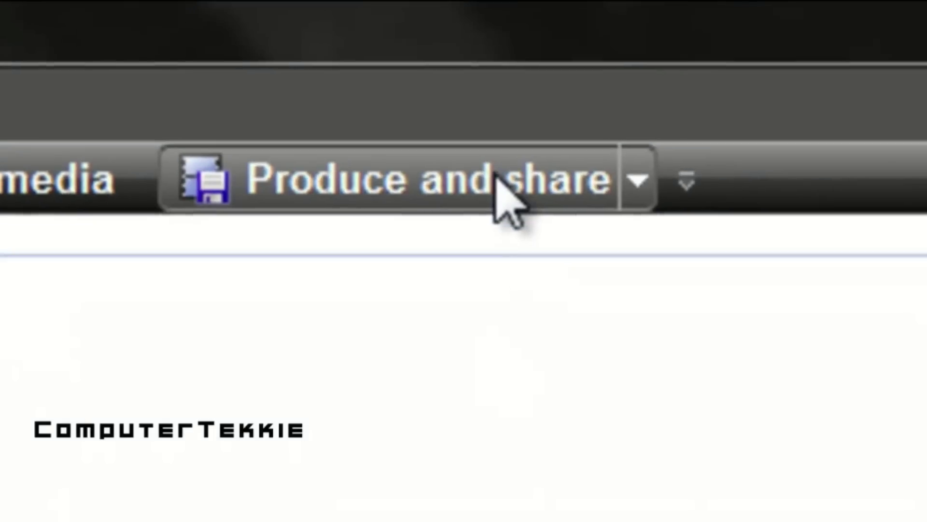
Step: Start a new production using Custom production settings
click(495, 173)
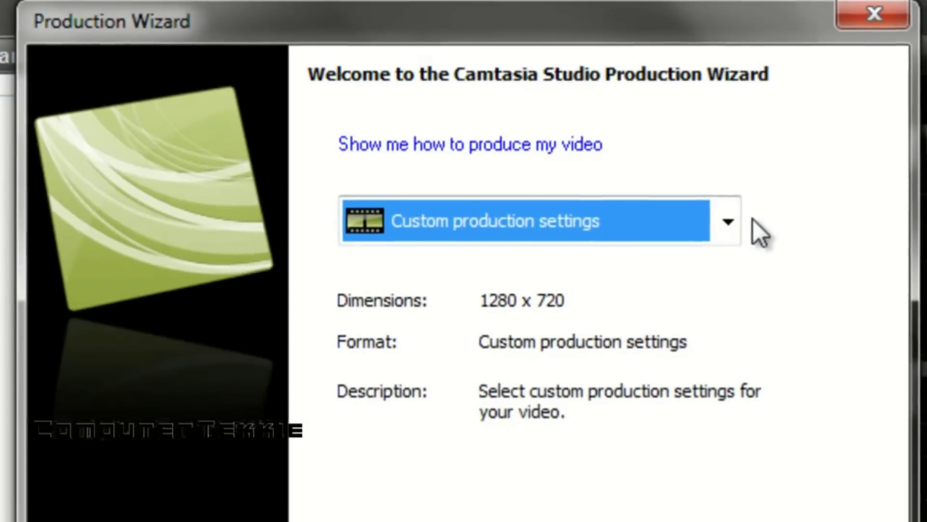
click(730, 236)
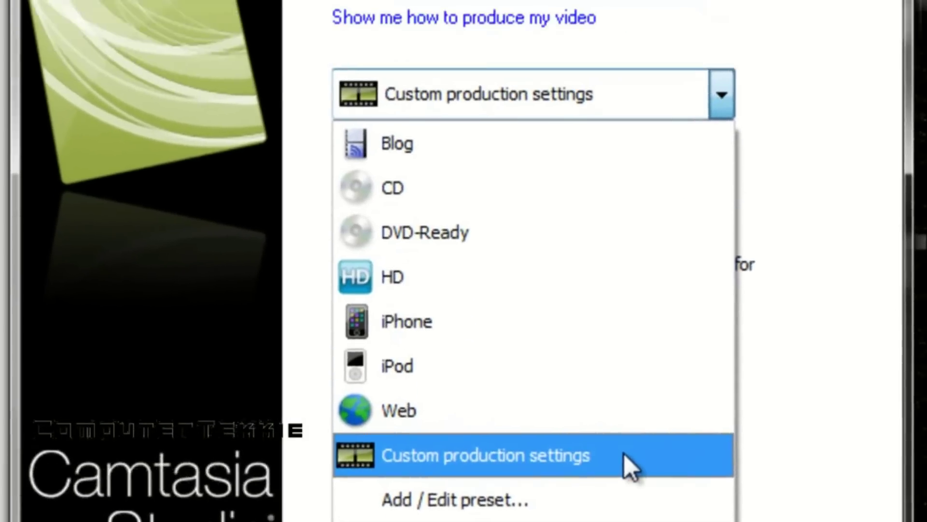
click(618, 357)
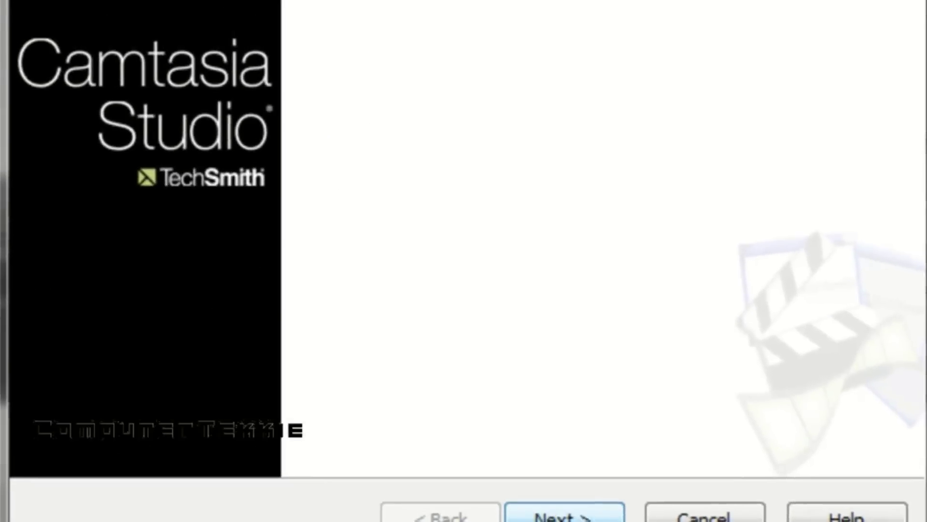
click(531, 461)
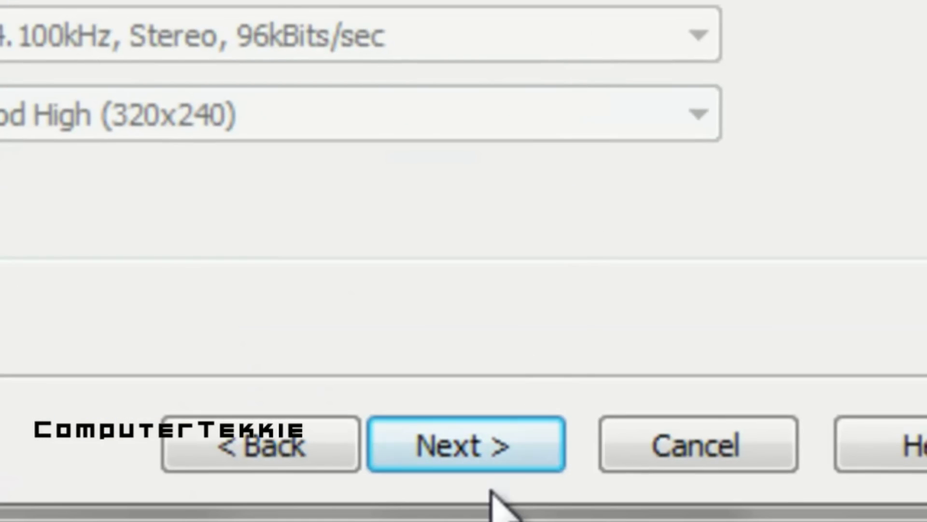
Step: Keep MP4/FLV/SWF output and select the Glass player theme
click(490, 434)
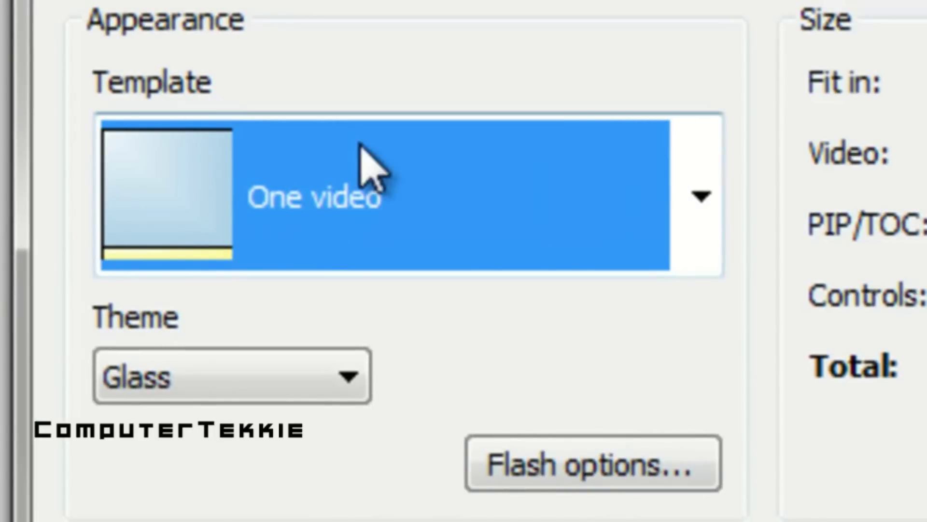
click(337, 379)
click(297, 428)
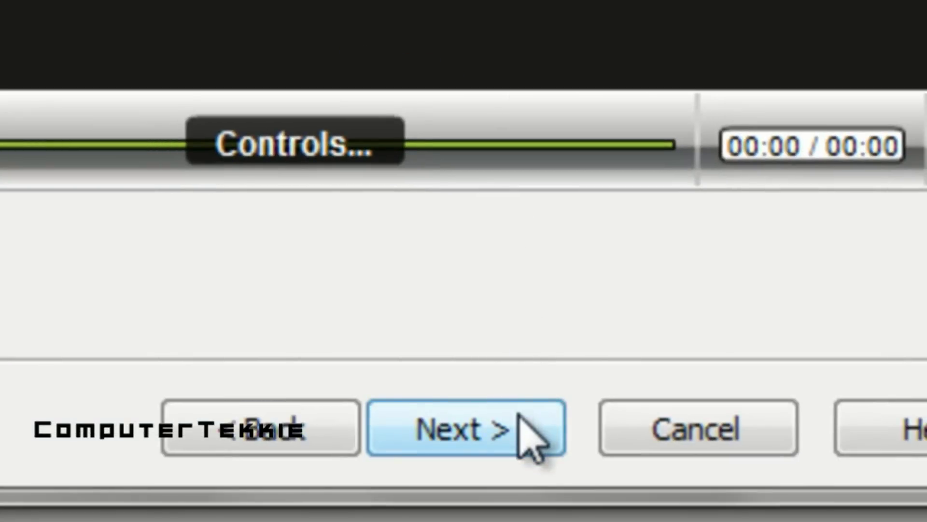
click(521, 416)
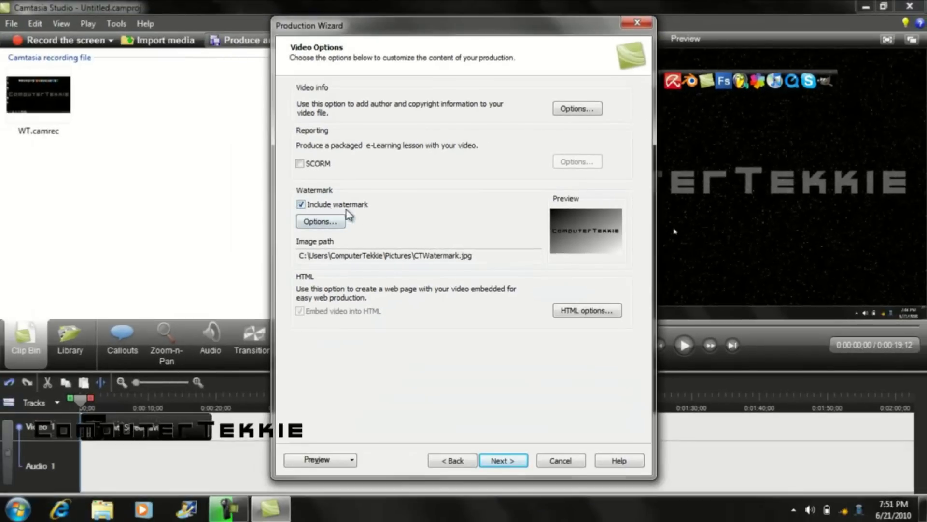
click(91, 511)
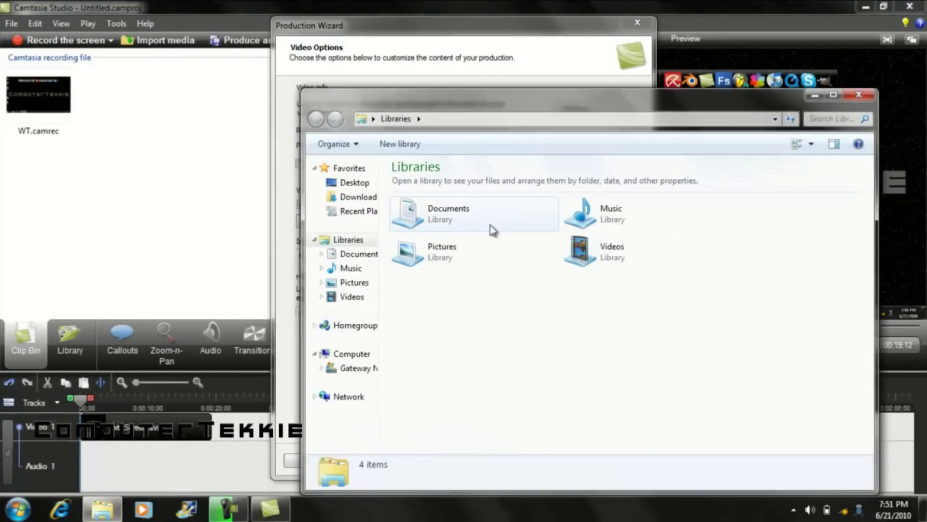
double_click(494, 239)
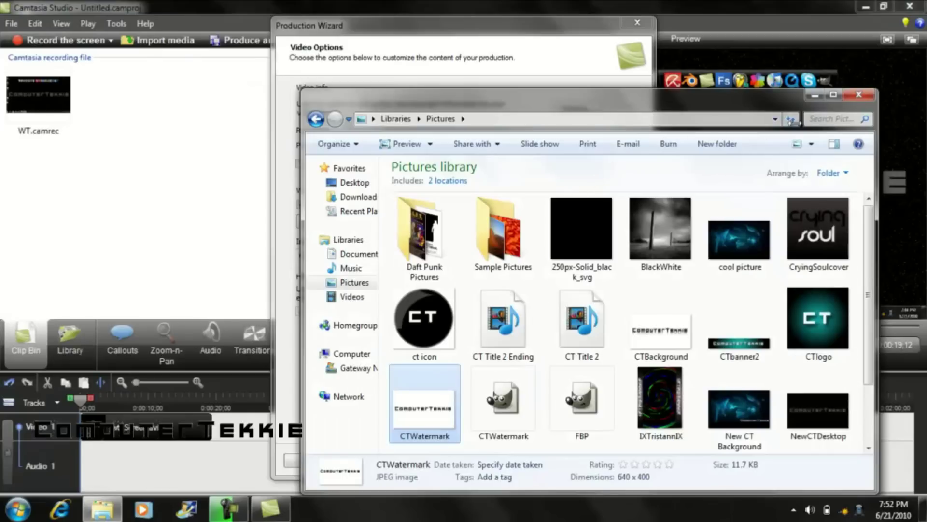
click(868, 95)
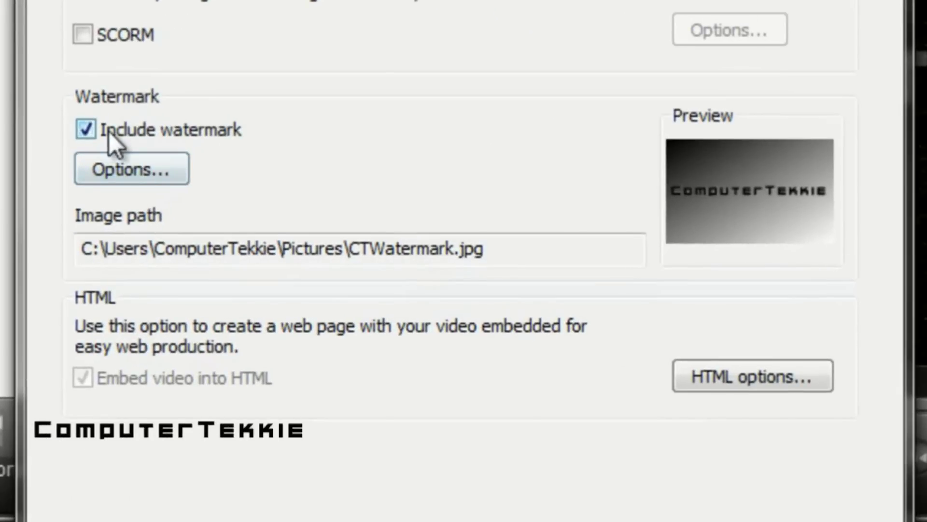
Step: Open Watermark Options and choose CTWatermark.jpg from the Pictures library as the image
click(141, 167)
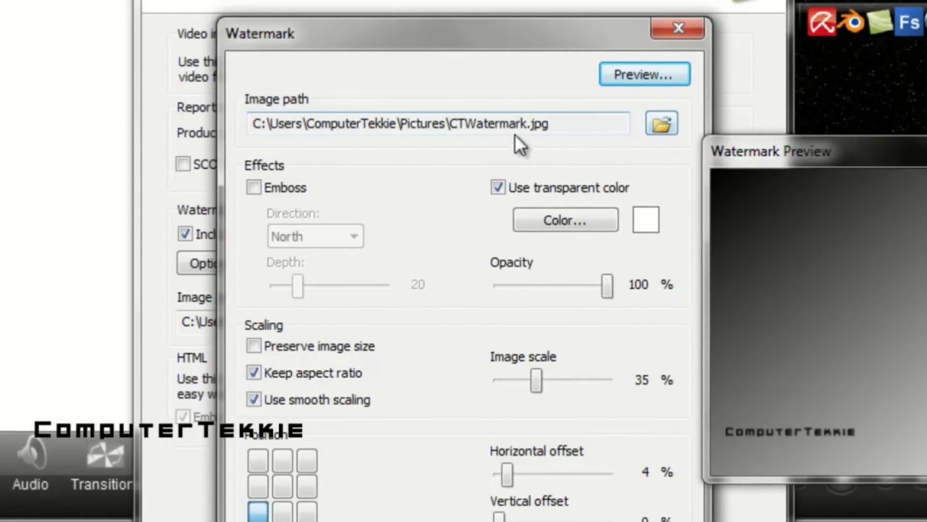
click(661, 124)
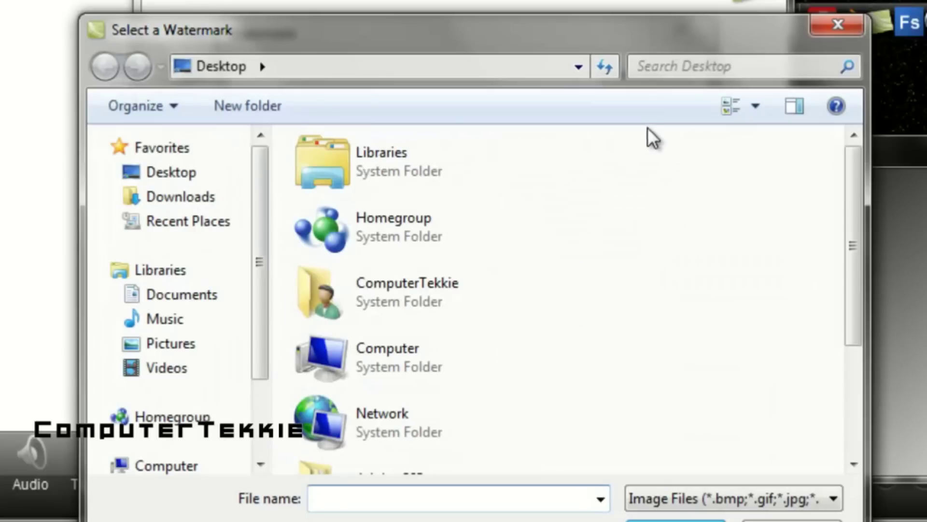
click(177, 346)
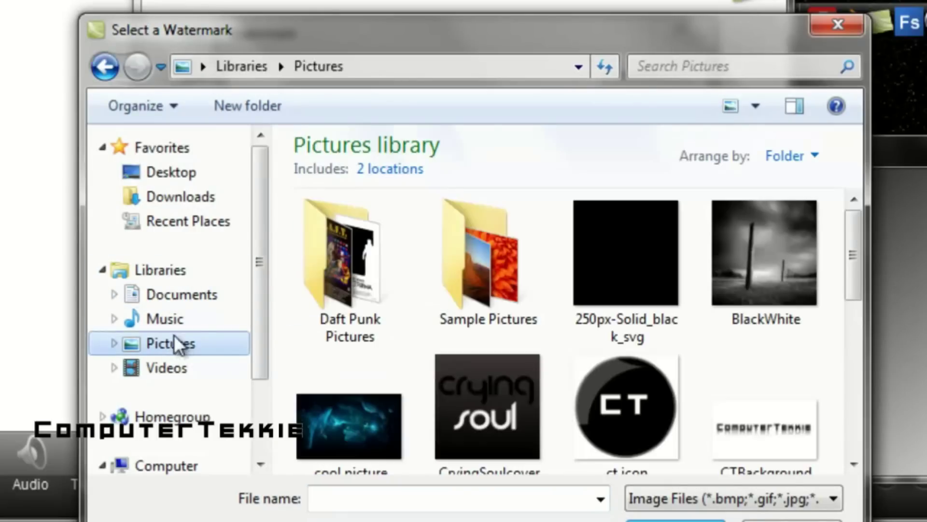
drag(852, 259, 853, 333)
click(617, 335)
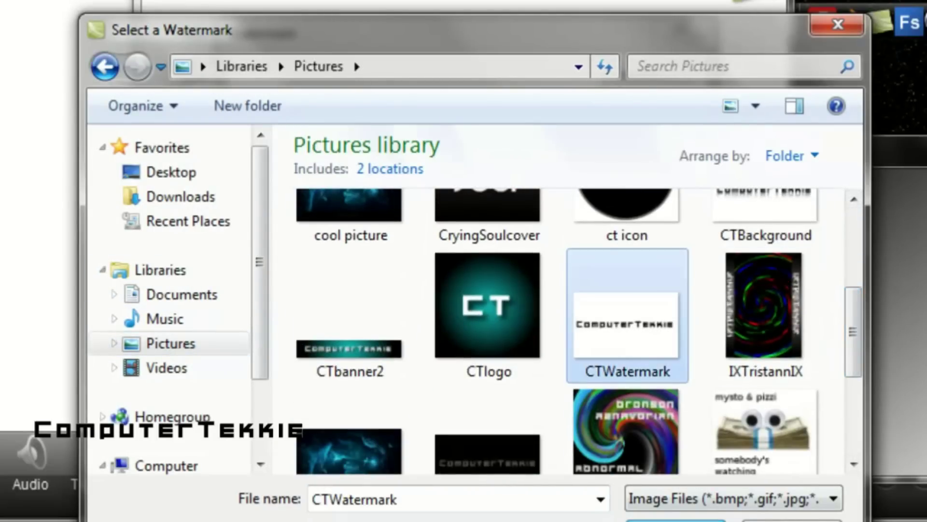
key(Return)
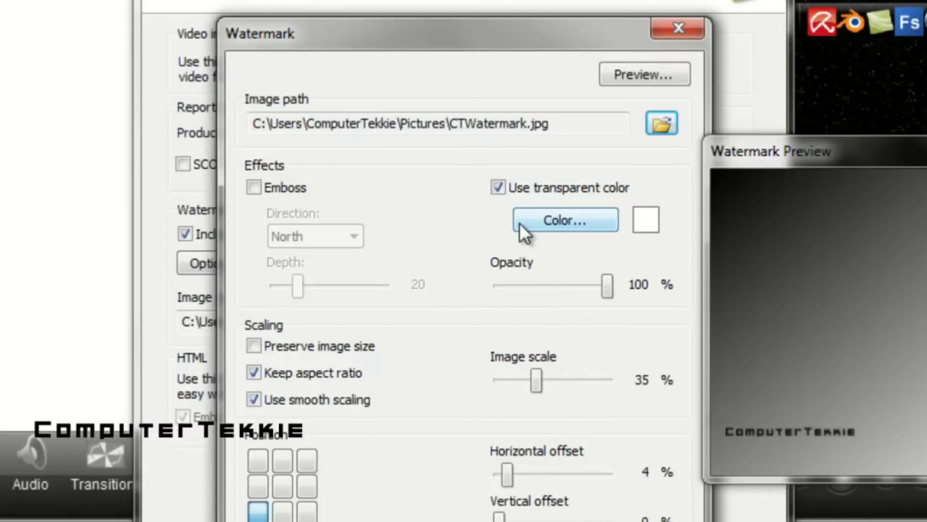
click(497, 186)
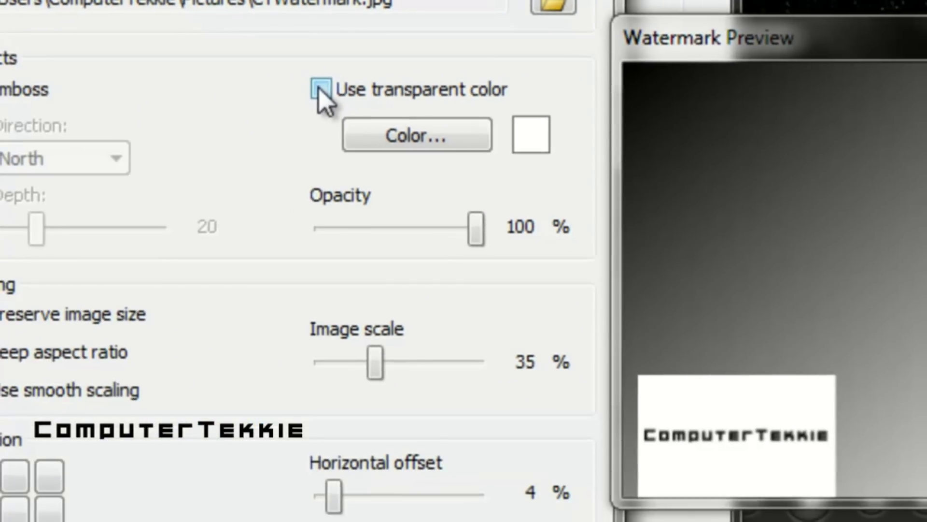
click(167, 183)
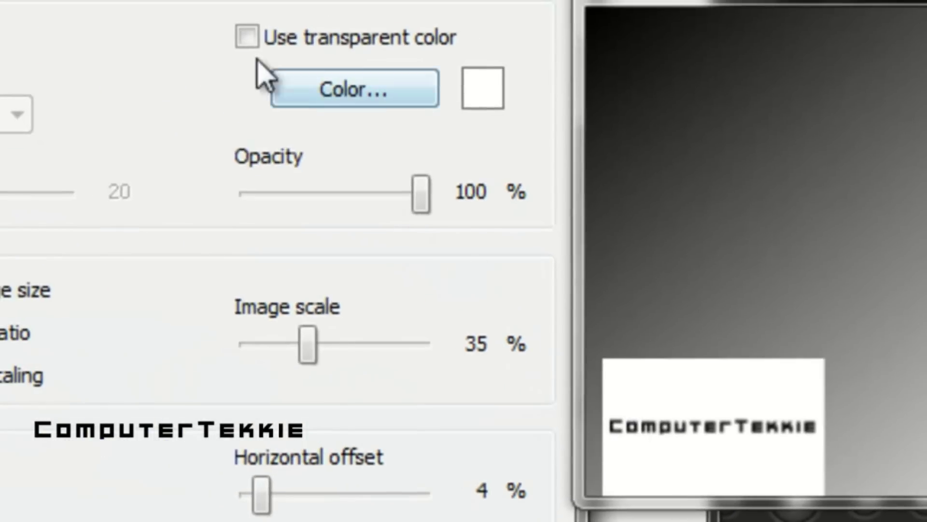
click(248, 37)
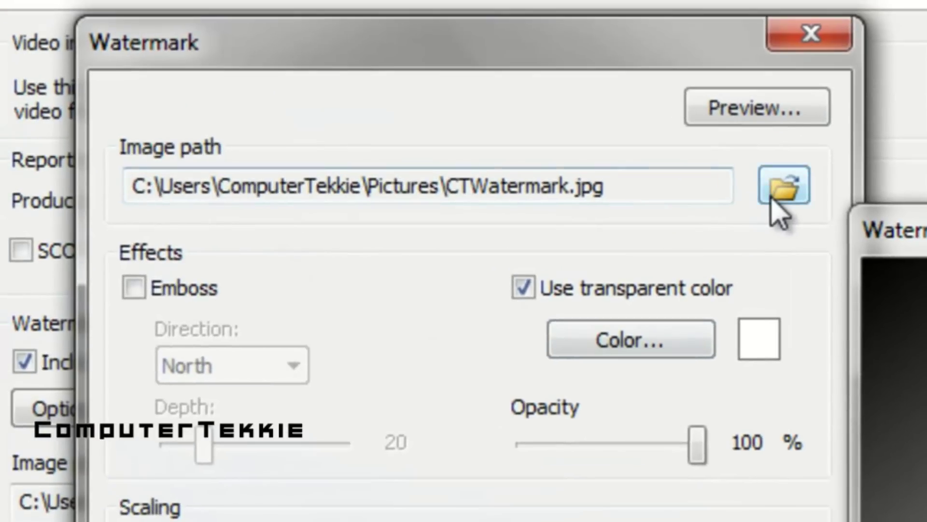
Step: Load the ct icon image as the watermark instead
click(772, 197)
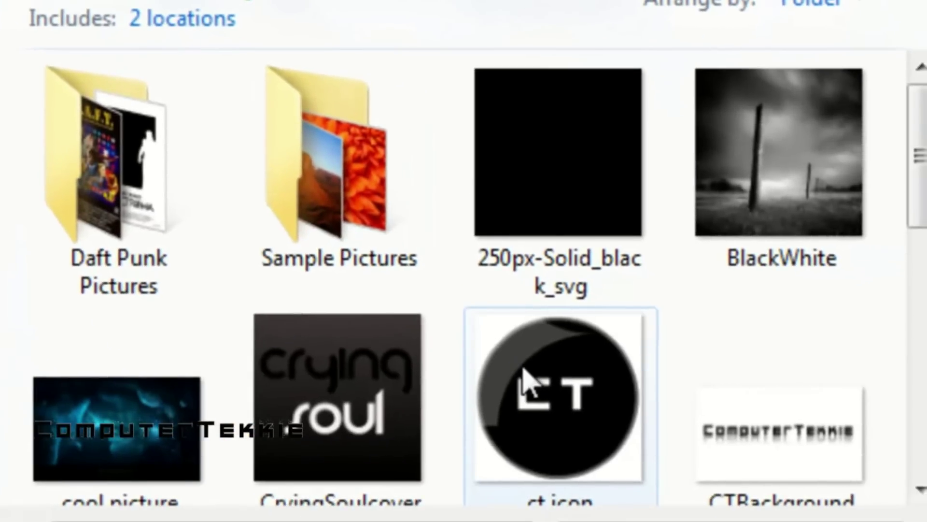
click(523, 371)
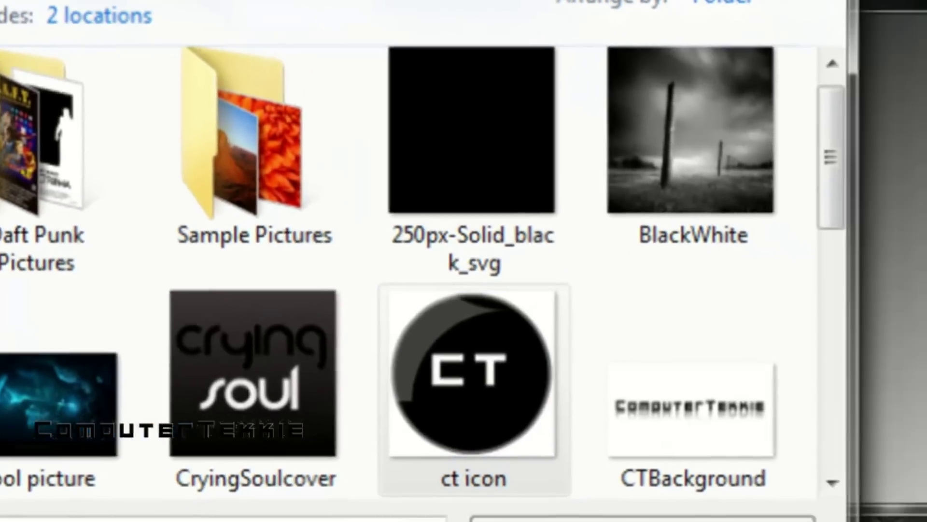
key(Return)
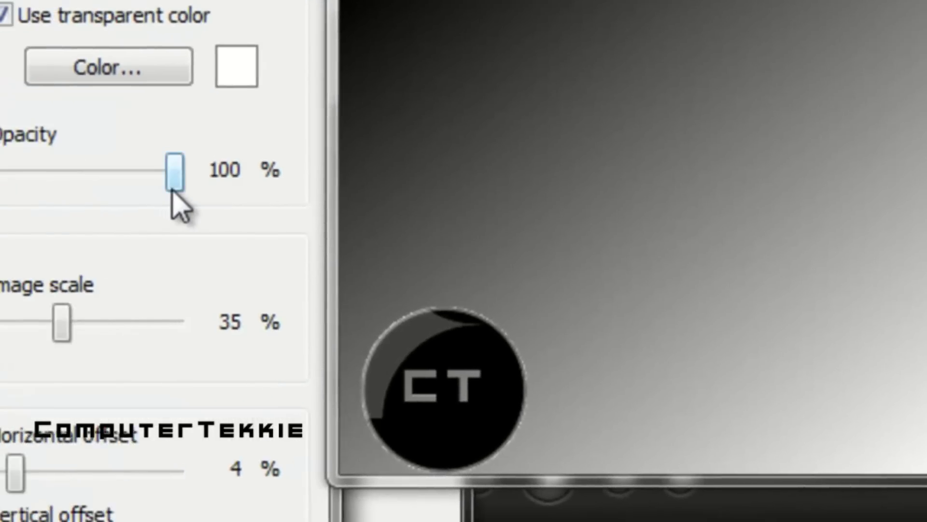
Step: Set the CT logo watermark to full opacity, 16% scale and about 3% horizontal offset
drag(56, 197, 0, 190)
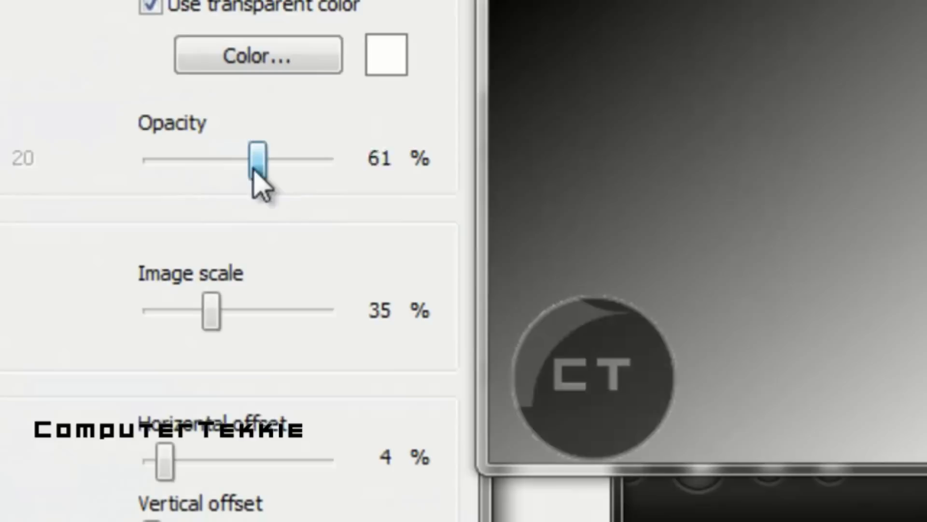
drag(253, 170, 372, 164)
drag(216, 309, 163, 309)
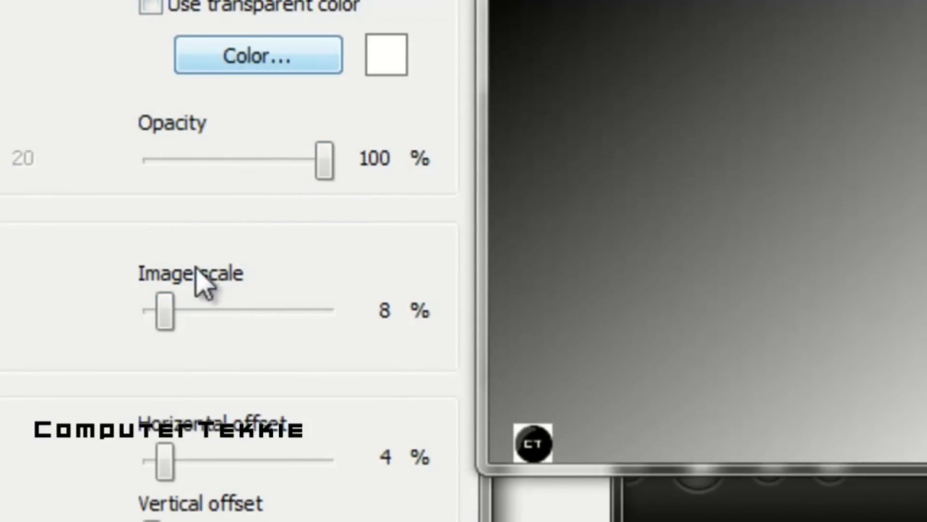
drag(165, 322, 178, 318)
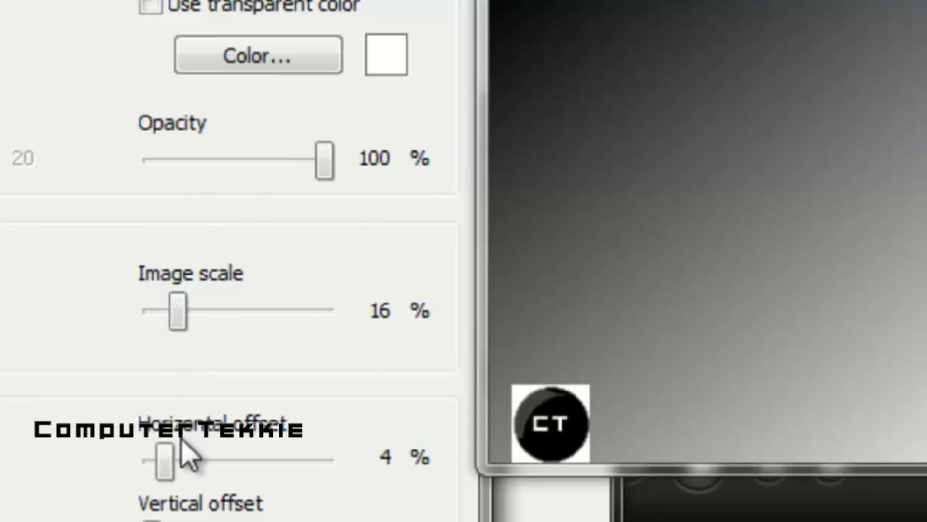
mouse_move(174, 452)
mouse_down()
mouse_move(139, 449)
mouse_move(177, 464)
mouse_up()
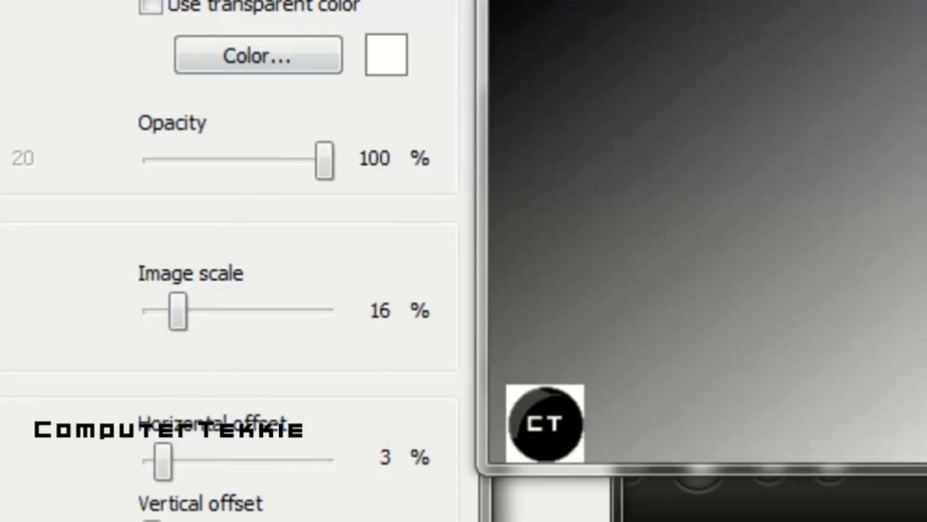
Step: Switch back to CTWatermark.jpg at 35% scale with its white background made transparent
click(404, 6)
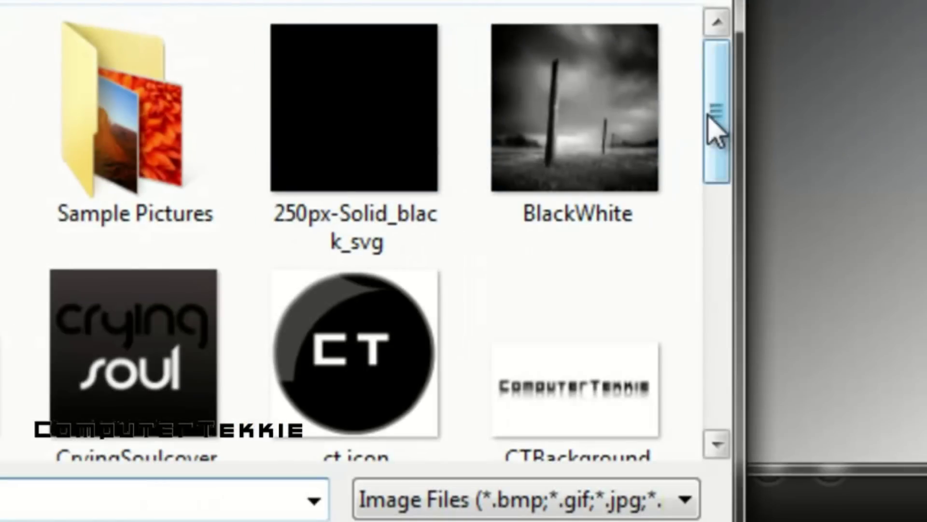
drag(717, 128, 718, 217)
click(321, 296)
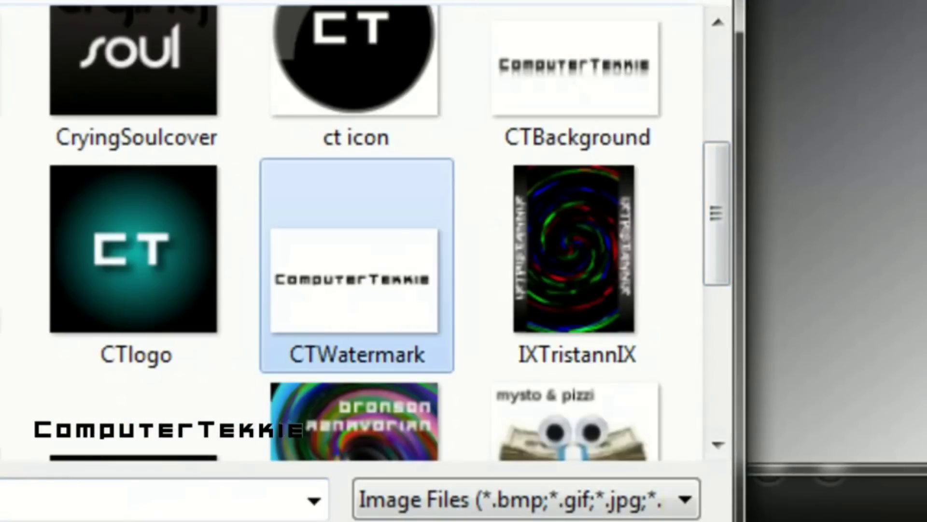
key(Return)
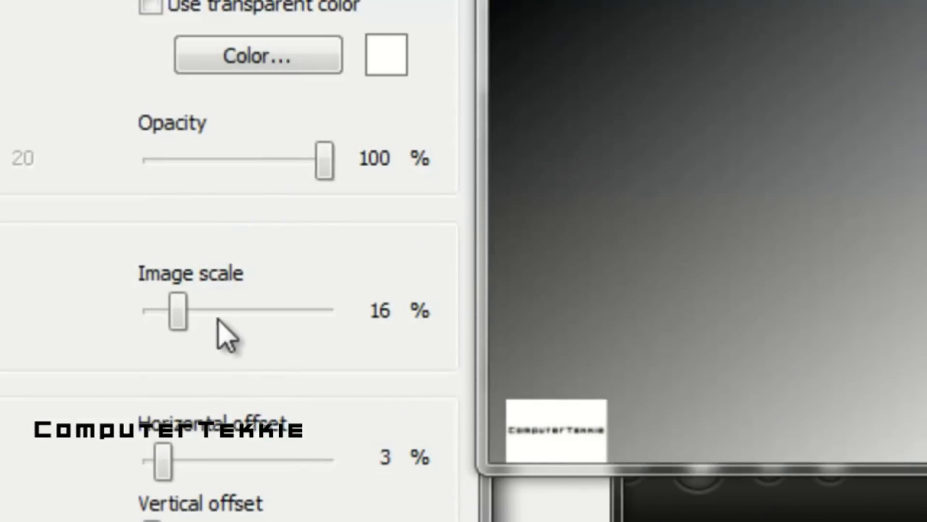
drag(183, 318, 216, 319)
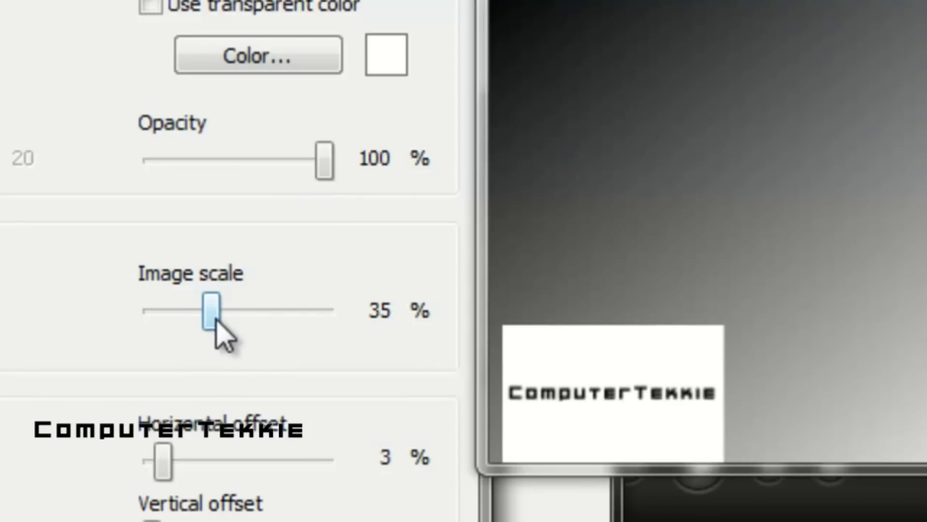
click(175, 11)
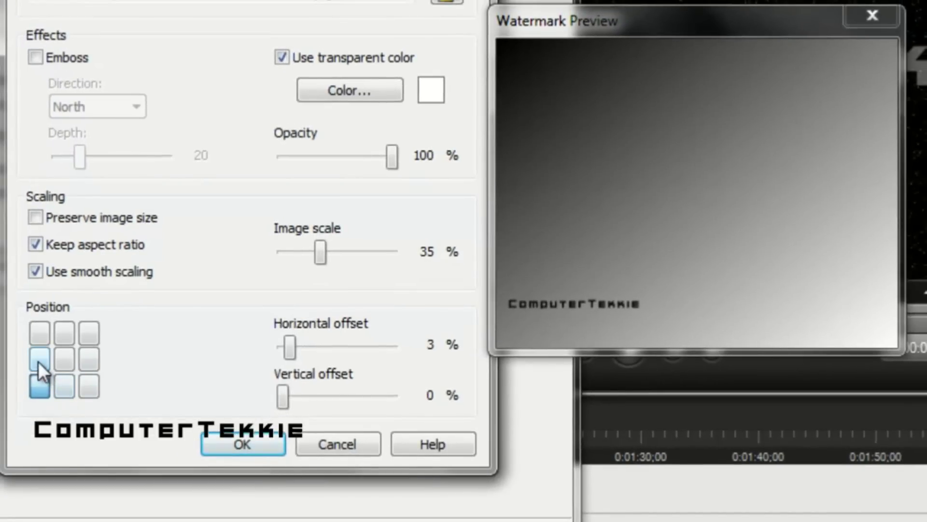
Step: Try each Position grid cell, then put the watermark back in the bottom-left corner
click(39, 361)
click(38, 333)
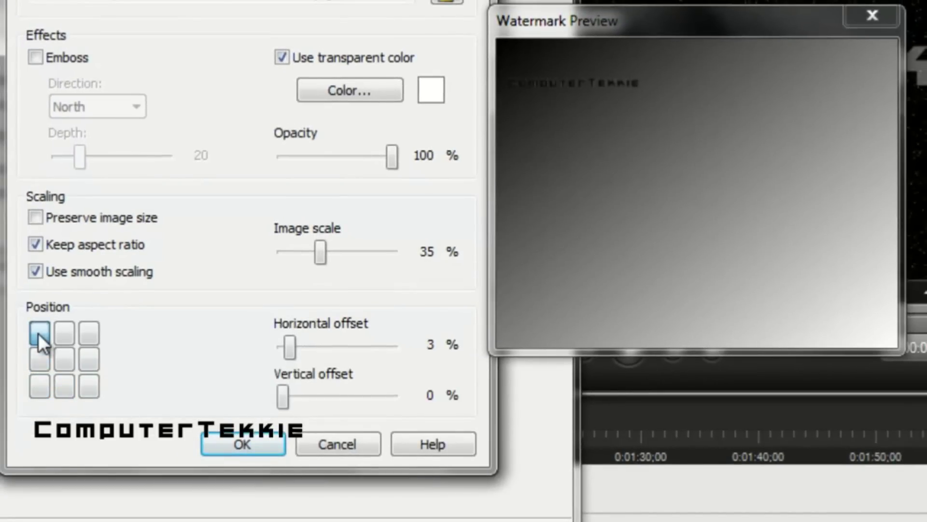
click(62, 332)
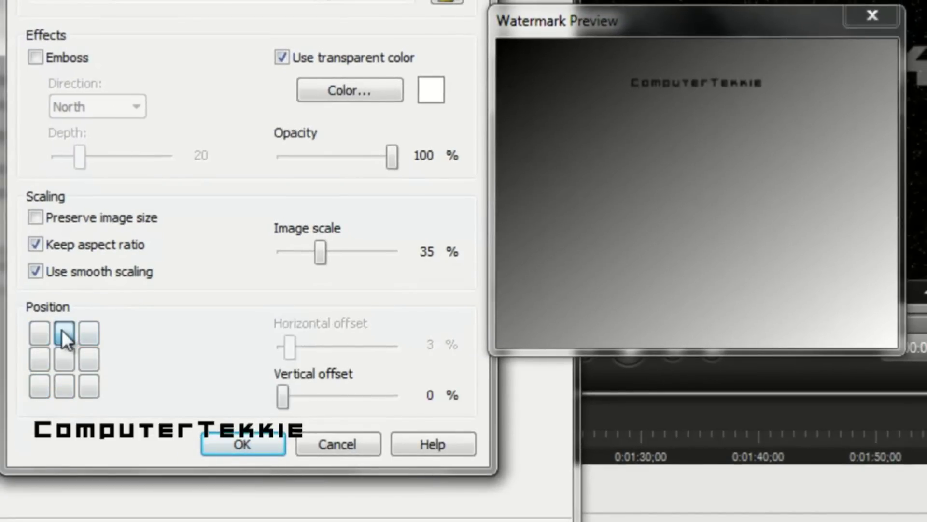
click(90, 332)
click(94, 360)
click(95, 387)
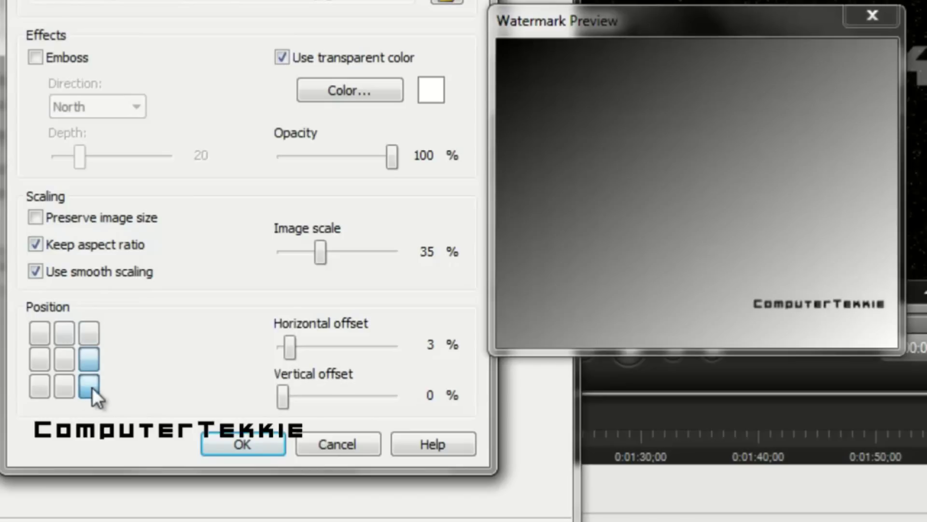
click(60, 388)
click(66, 352)
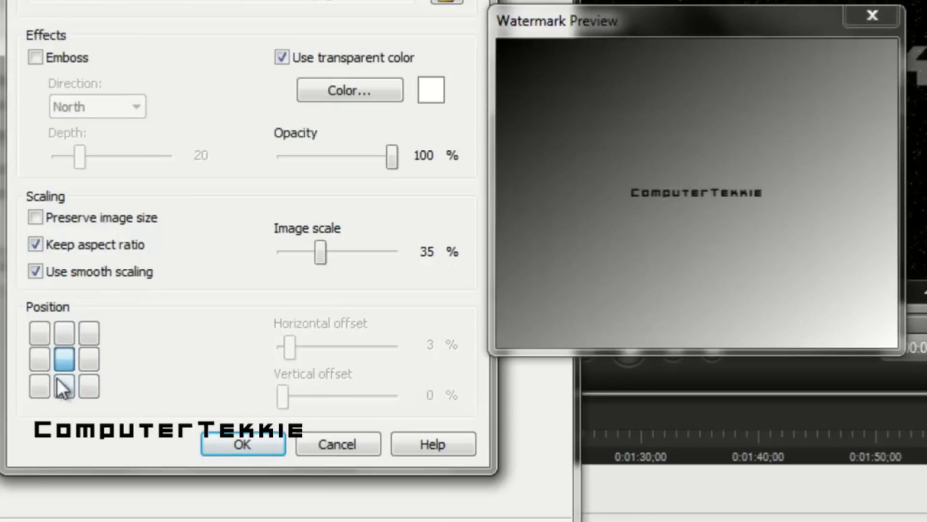
click(43, 383)
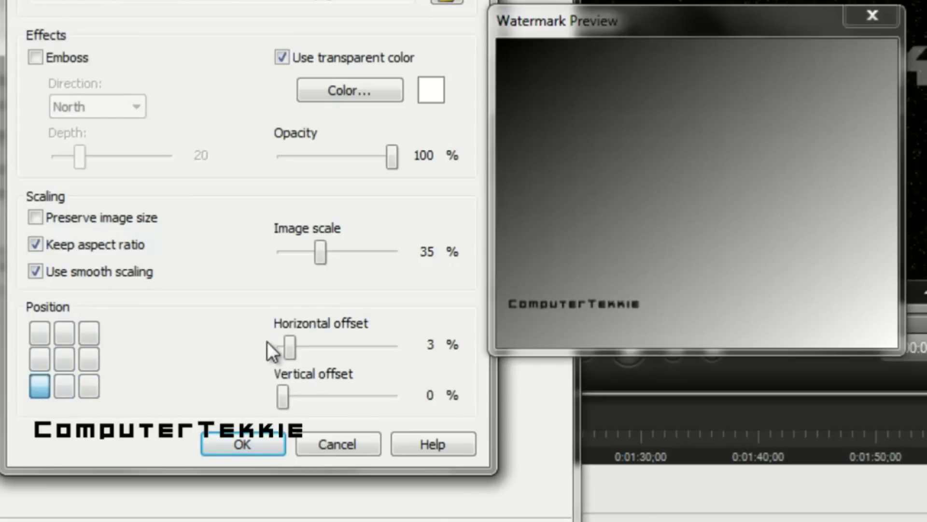
Step: Set a 4% horizontal offset, and test Emboss with East direction before turning it off
drag(290, 348, 291, 348)
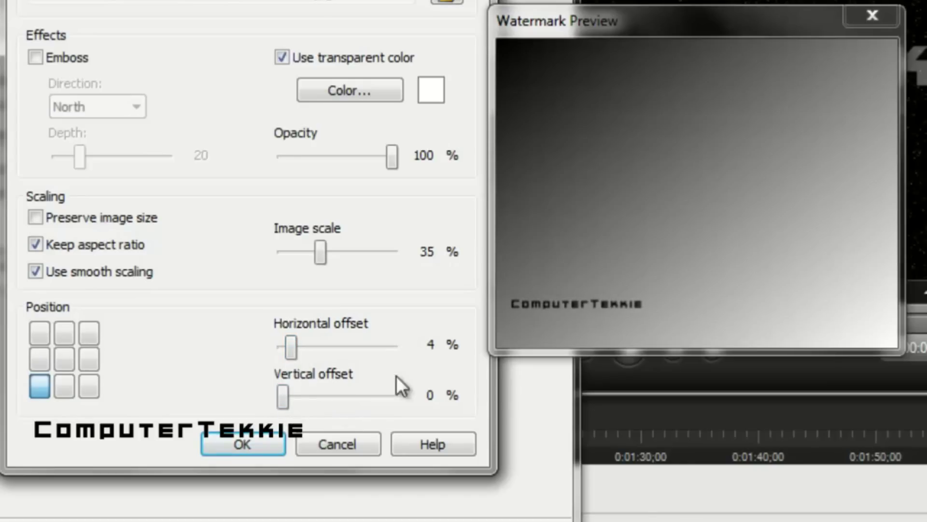
click(35, 55)
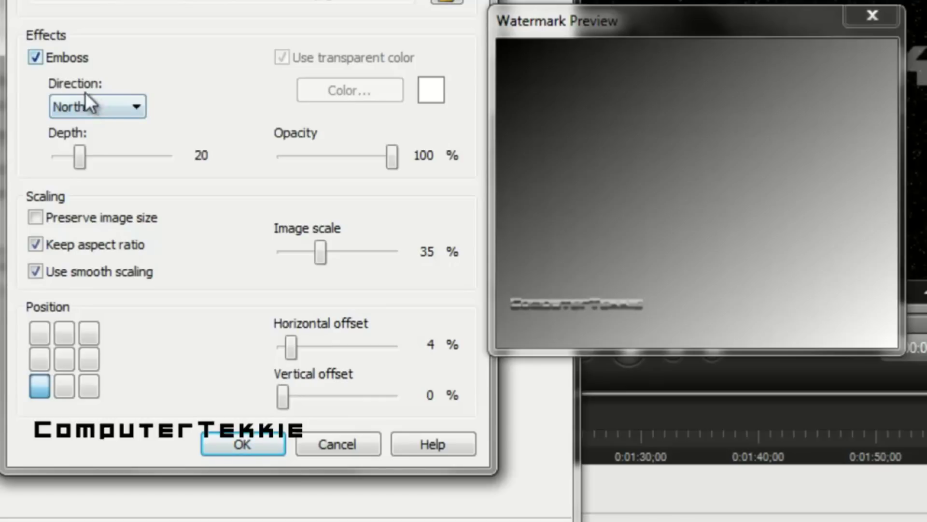
click(101, 103)
click(95, 157)
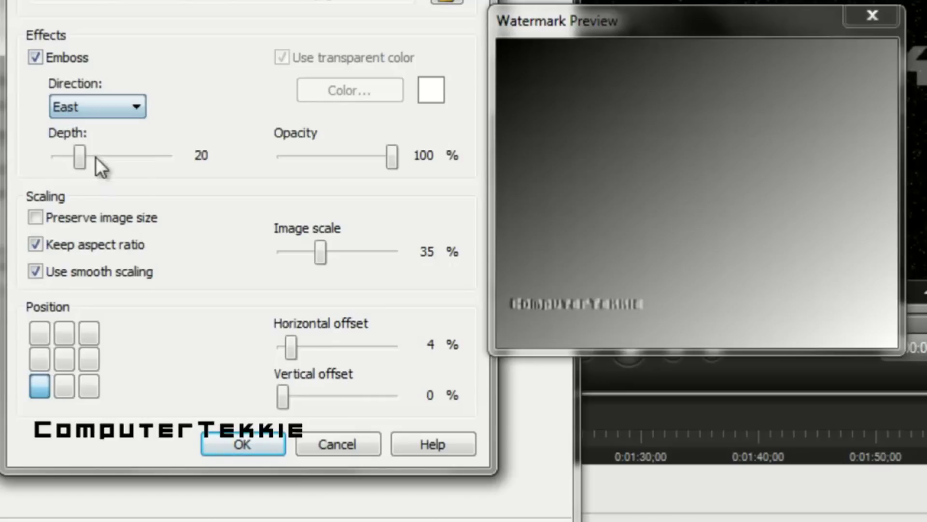
click(37, 57)
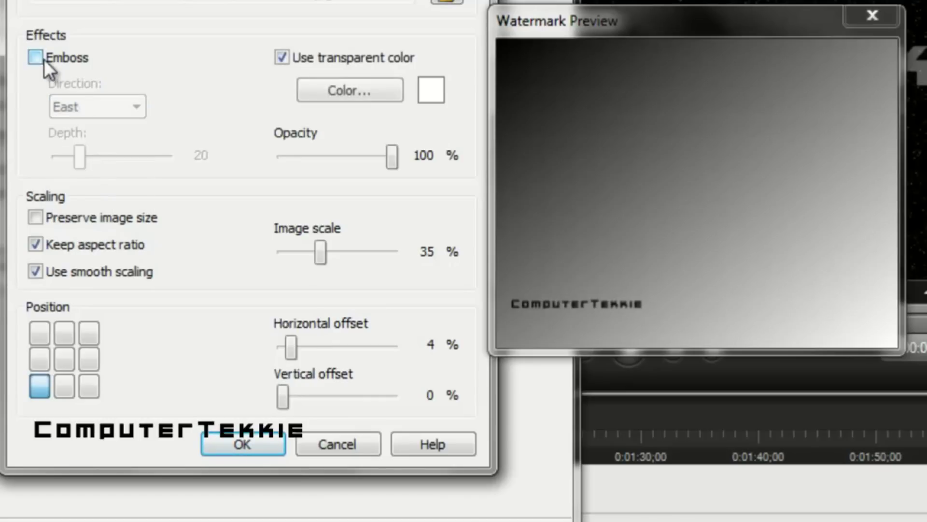
Step: Accept the watermark settings, cancel the Production Wizard, and quit Camtasia without saving
click(277, 441)
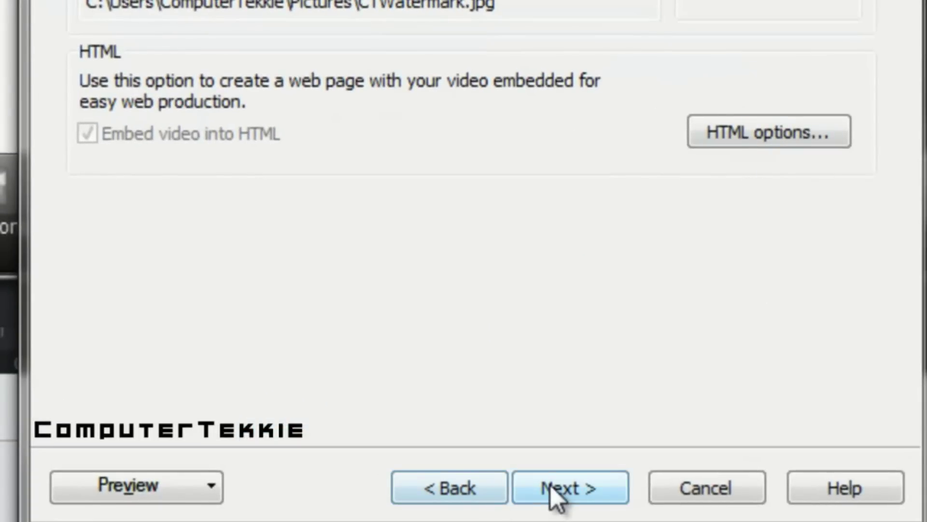
click(551, 487)
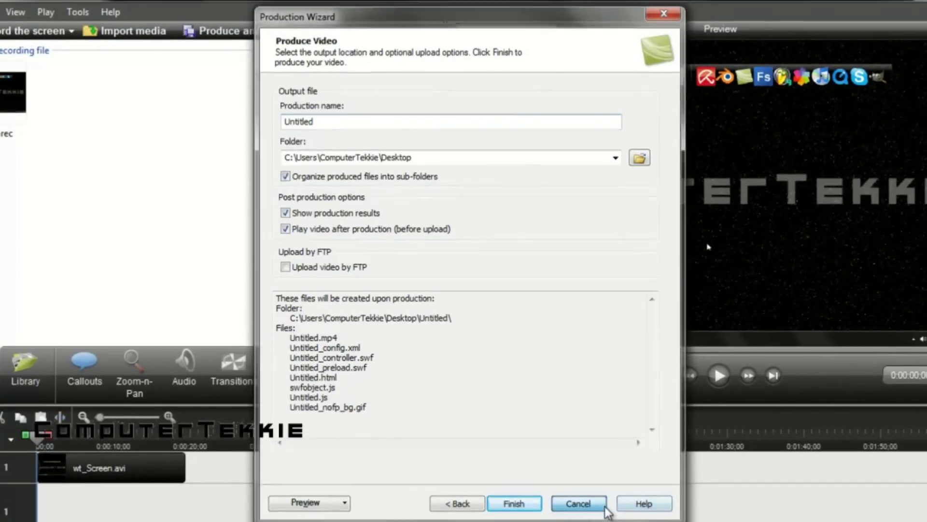
click(577, 504)
key(alt+F4)
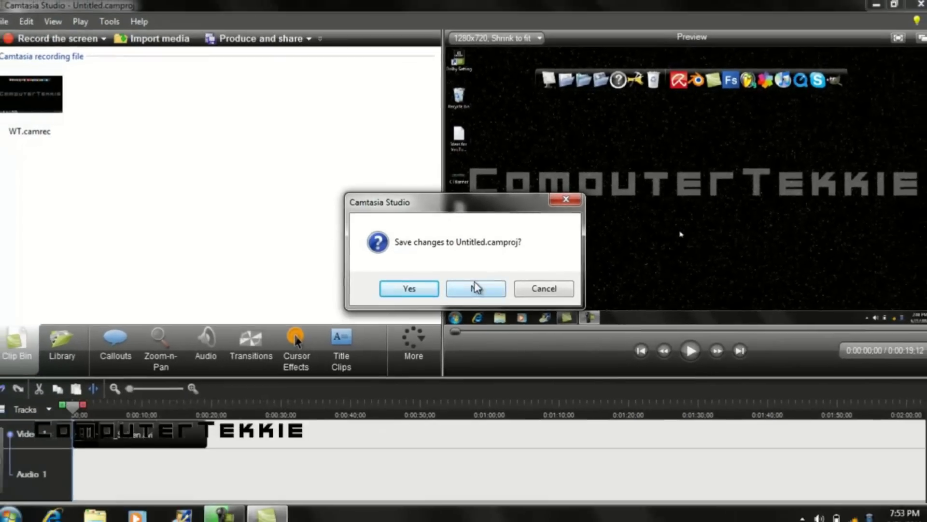
click(482, 307)
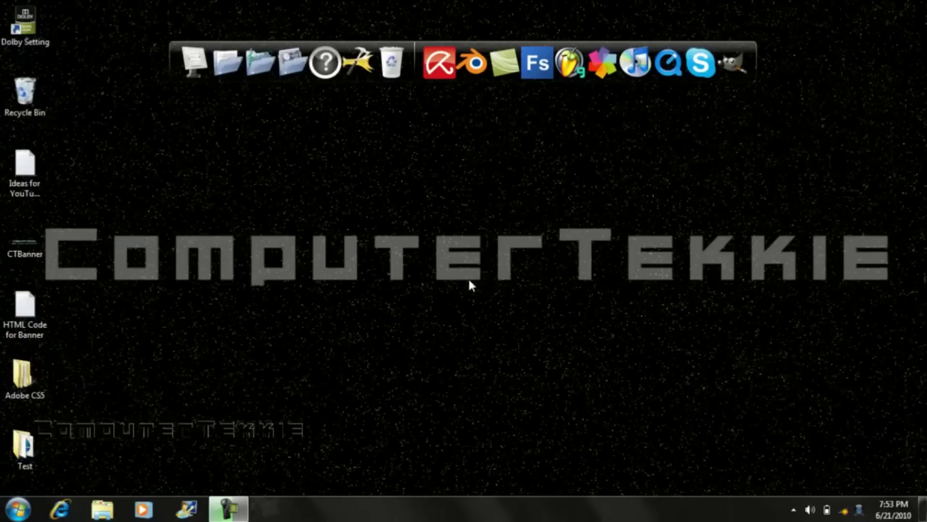
double_click(25, 448)
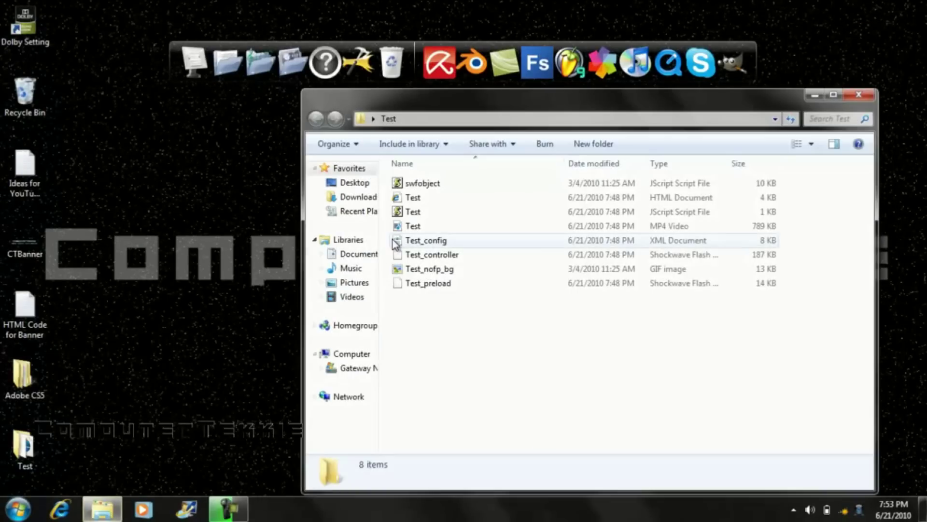
double_click(425, 230)
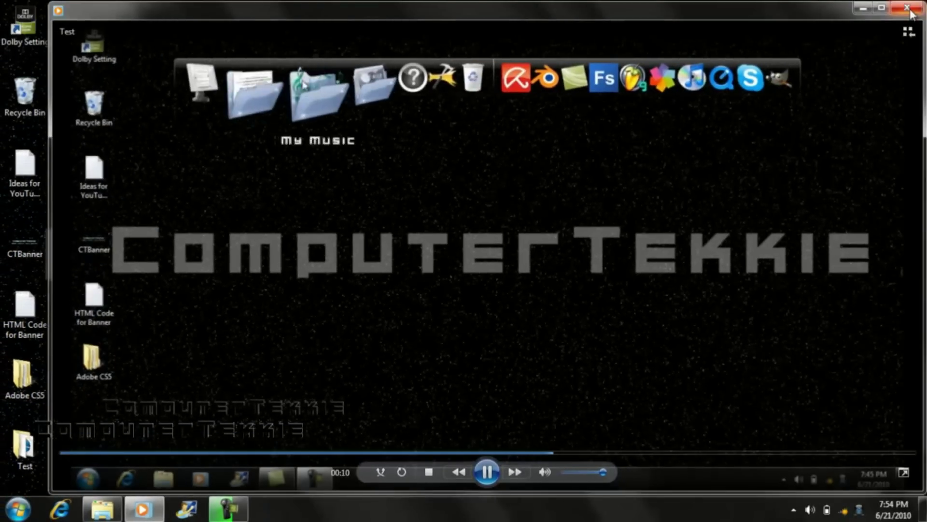
click(907, 8)
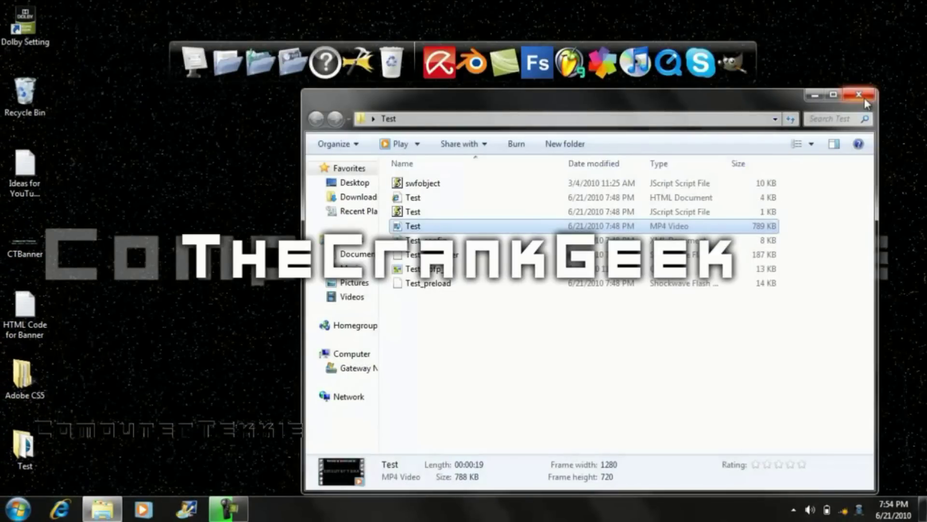
click(859, 95)
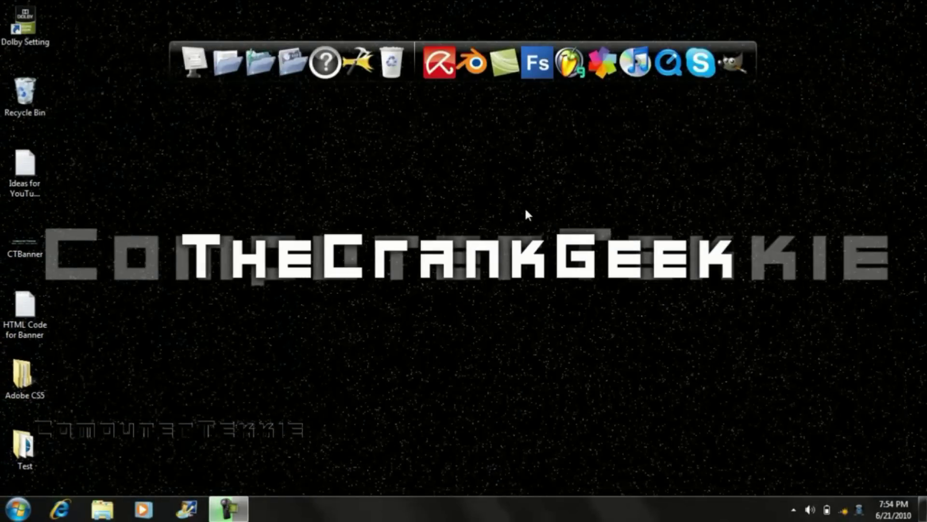